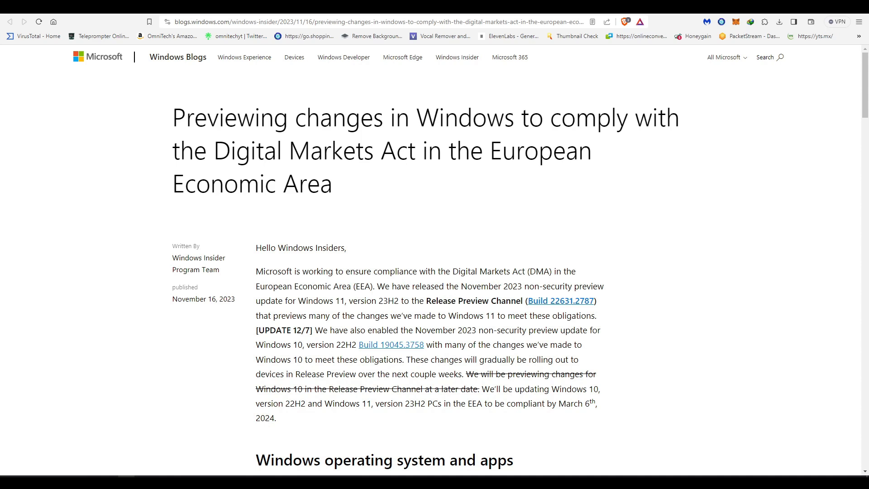
scroll(638, 129, down, 2)
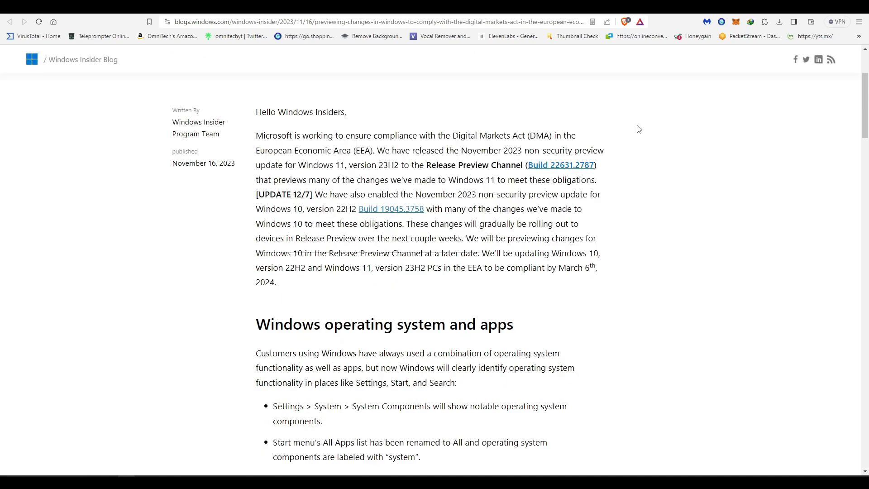
scroll(639, 128, down, 4)
scroll(638, 129, down, 4)
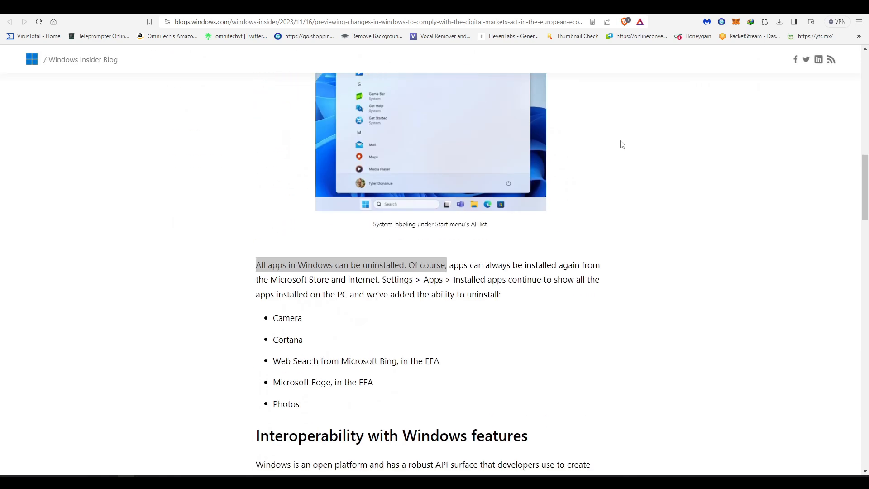
scroll(619, 144, down, 4)
scroll(619, 143, up, 2)
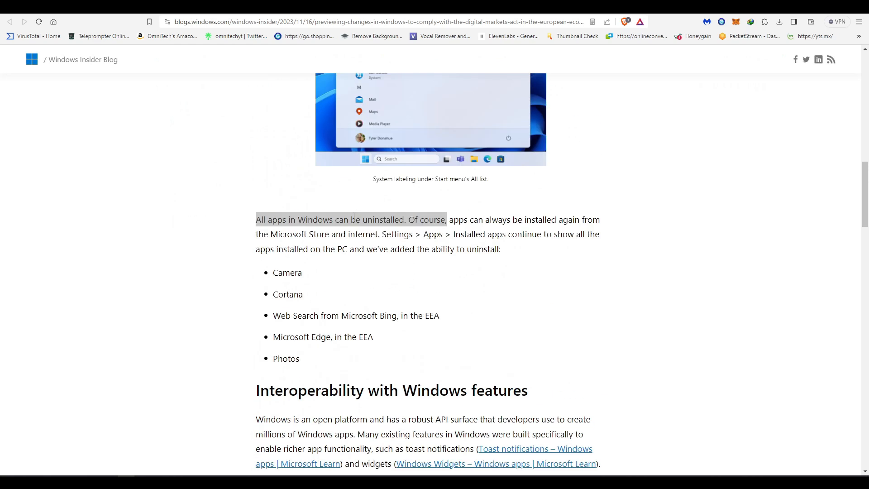
Highlight the sentence stating all listed apps can be uninstalled, then clear the highlight.
click(292, 227)
drag(256, 220, 446, 221)
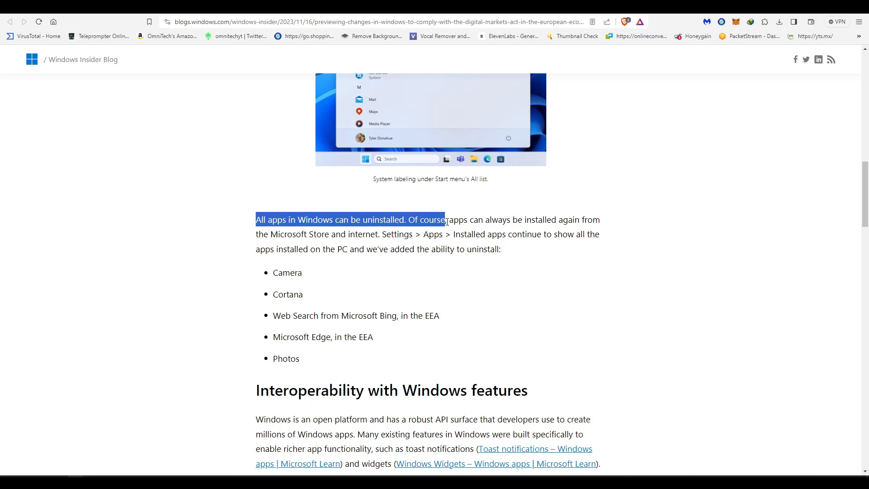
click(536, 255)
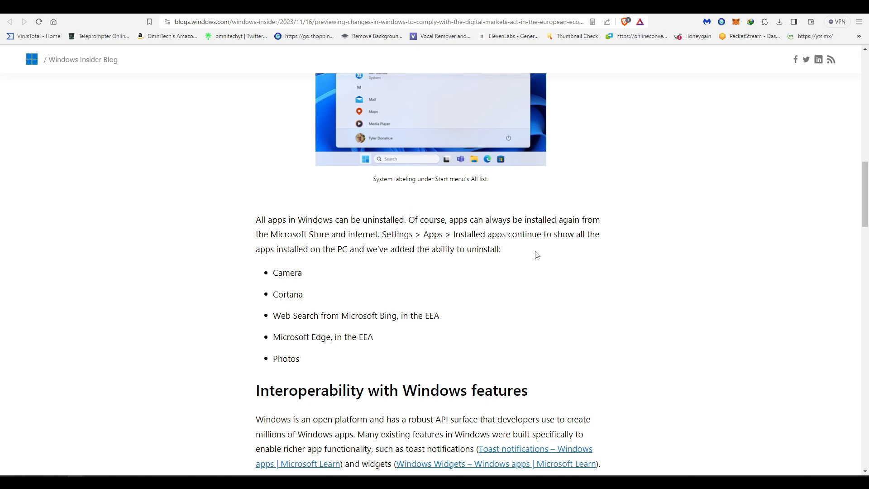
scroll(535, 255, up, 3)
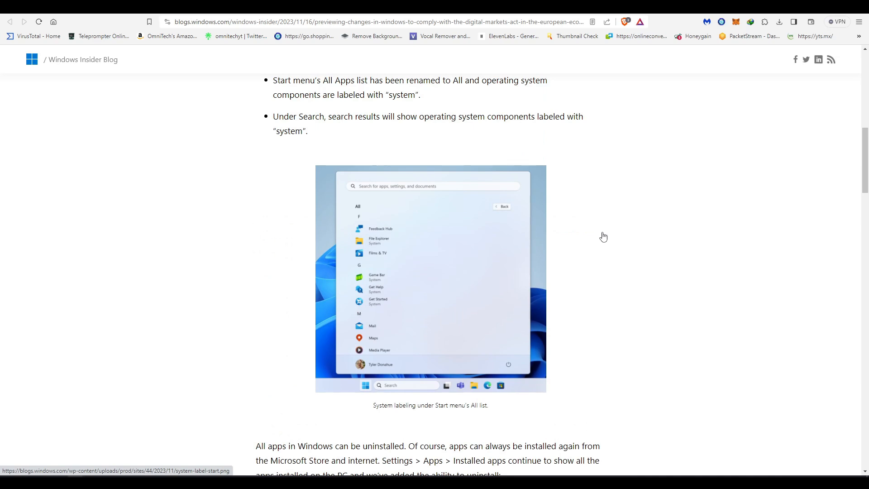
scroll(595, 261, up, 6)
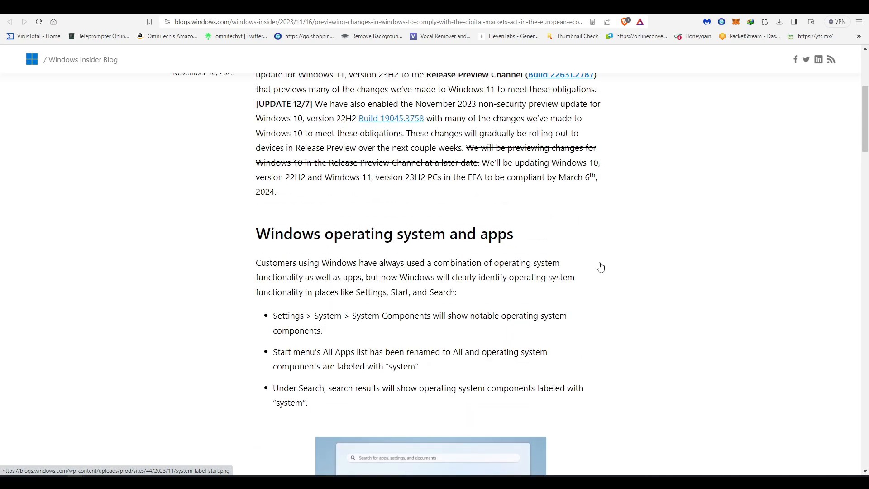
scroll(598, 265, up, 6)
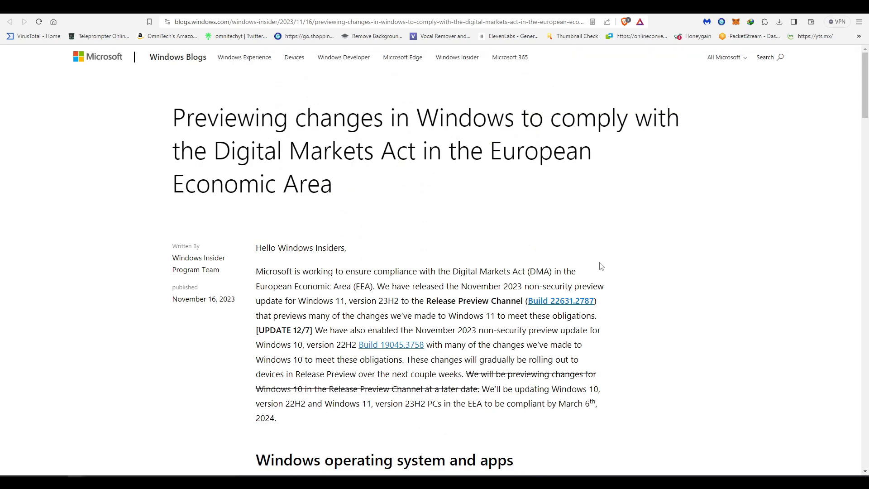
scroll(600, 265, down, 2)
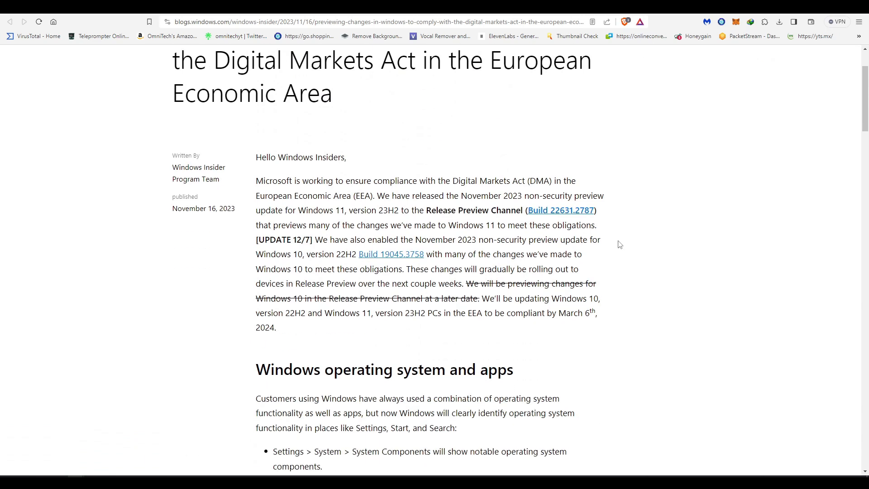
scroll(611, 255, up, 2)
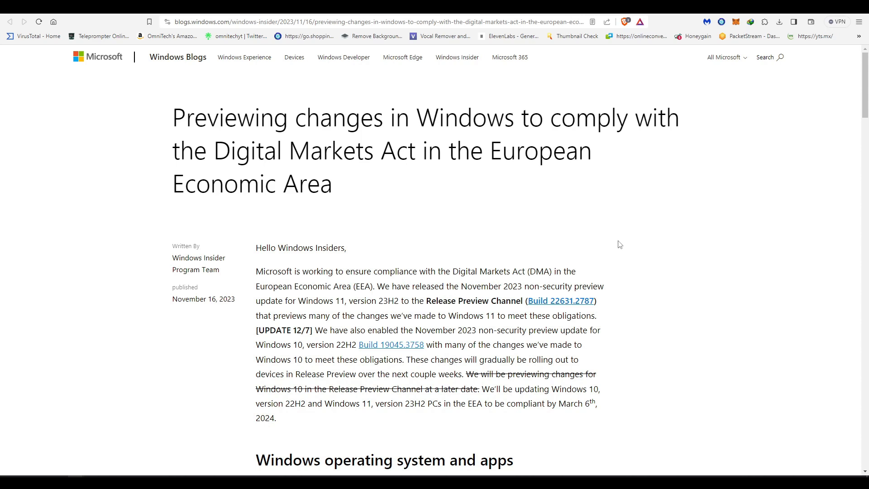
scroll(620, 244, down, 2)
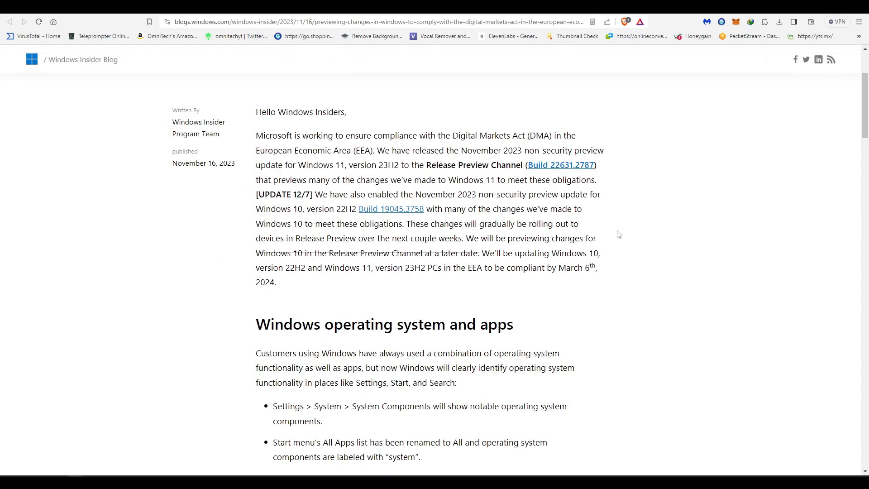
scroll(621, 227, down, 3)
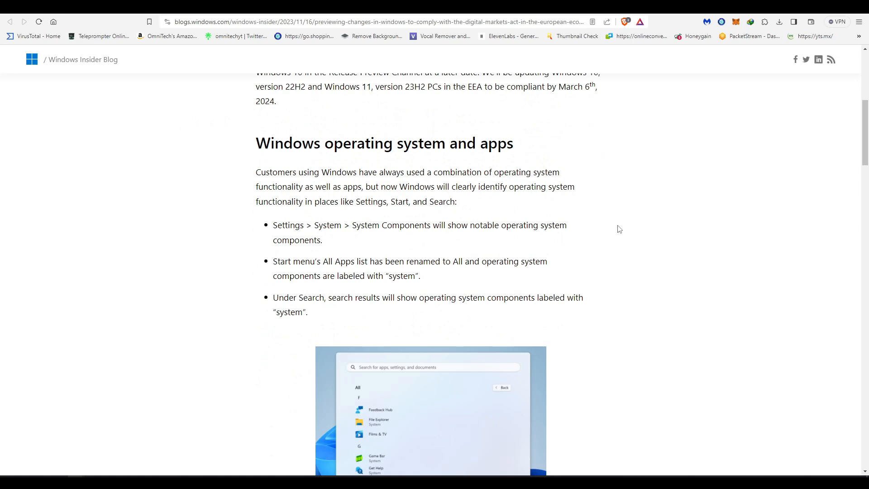
scroll(618, 229, down, 3)
scroll(612, 230, down, 5)
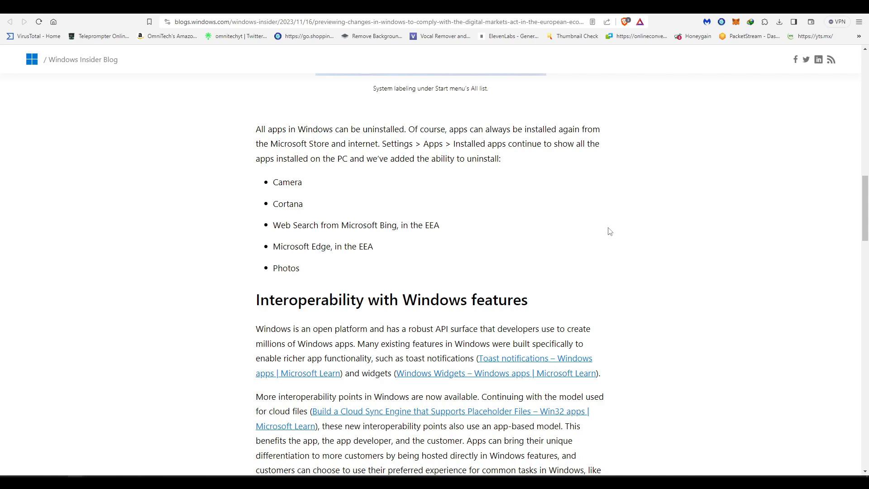
scroll(609, 231, down, 3)
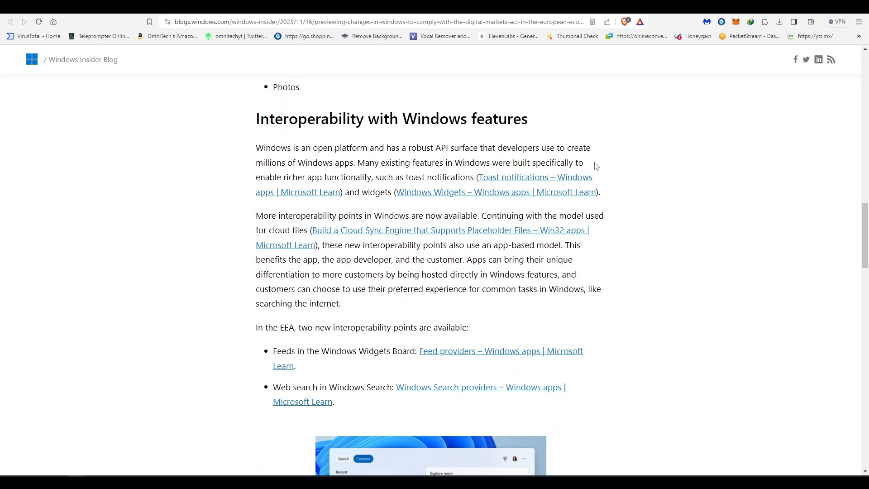
scroll(596, 165, down, 2)
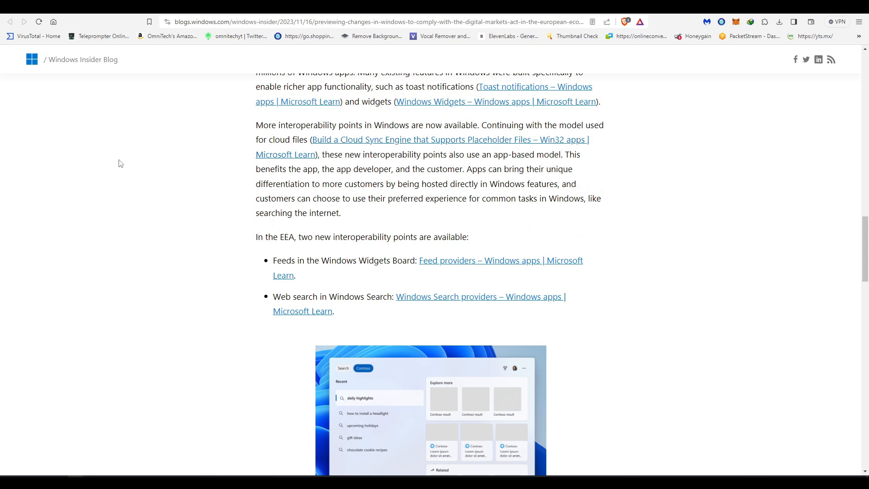
scroll(120, 163, down, 2)
scroll(128, 168, down, 2)
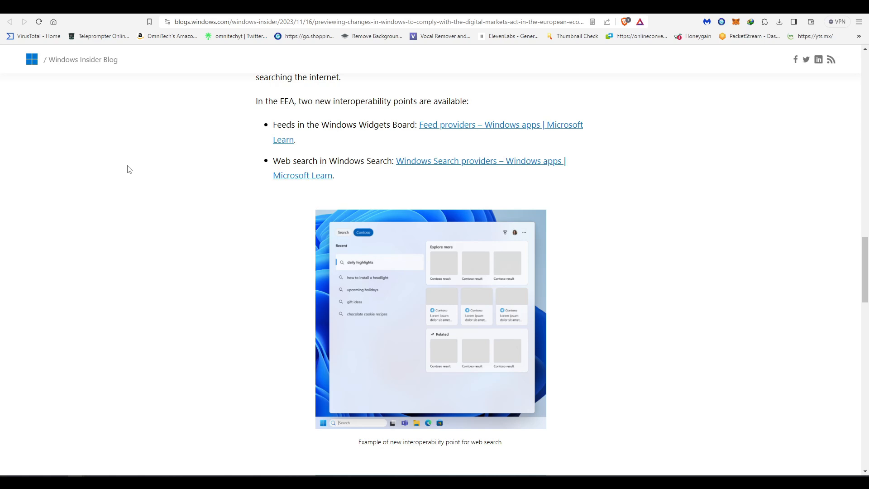
Read through the Feed providers article, then go to the Windows Search providers article.
click(174, 6)
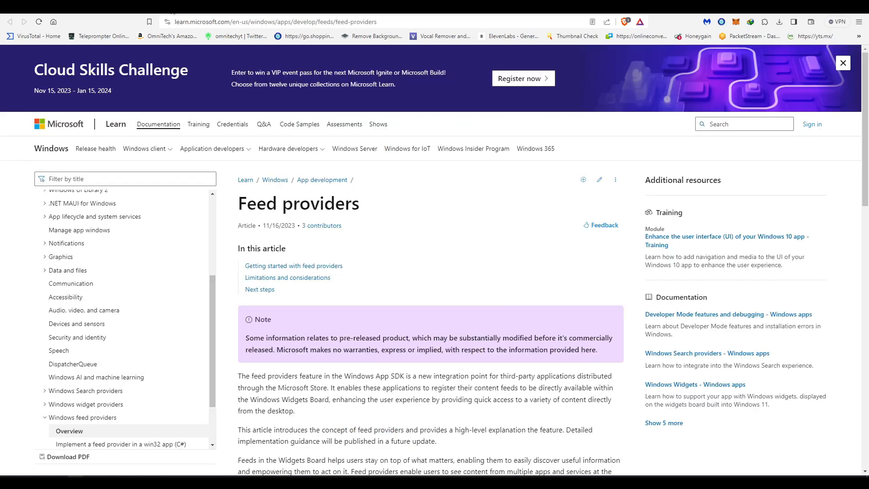
scroll(442, 201, down, 3)
scroll(443, 202, down, 3)
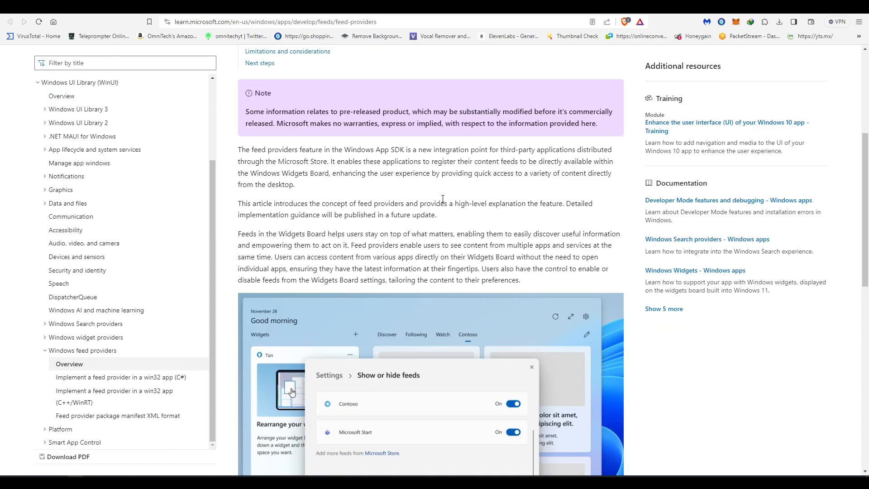
scroll(443, 201, down, 3)
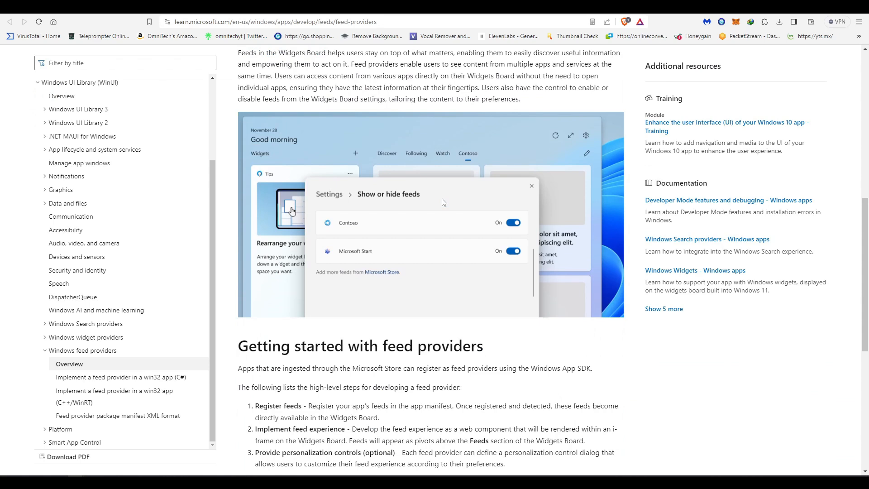
scroll(442, 201, down, 4)
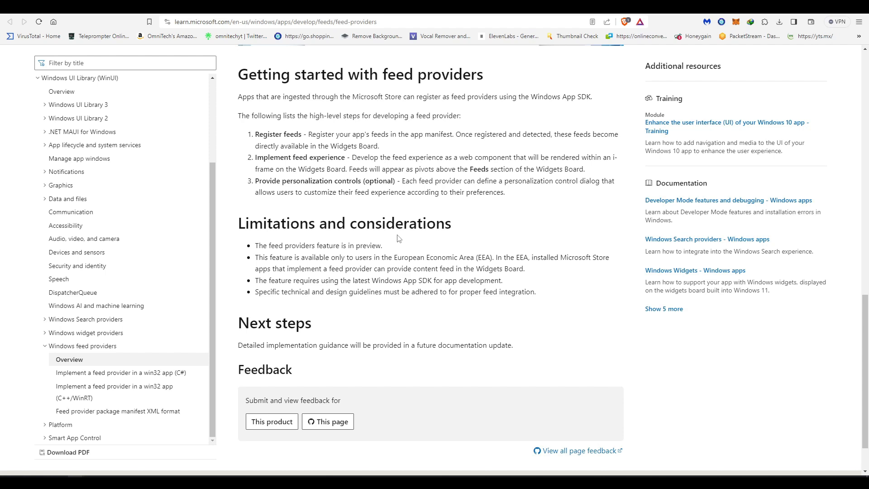
scroll(399, 239, down, 1)
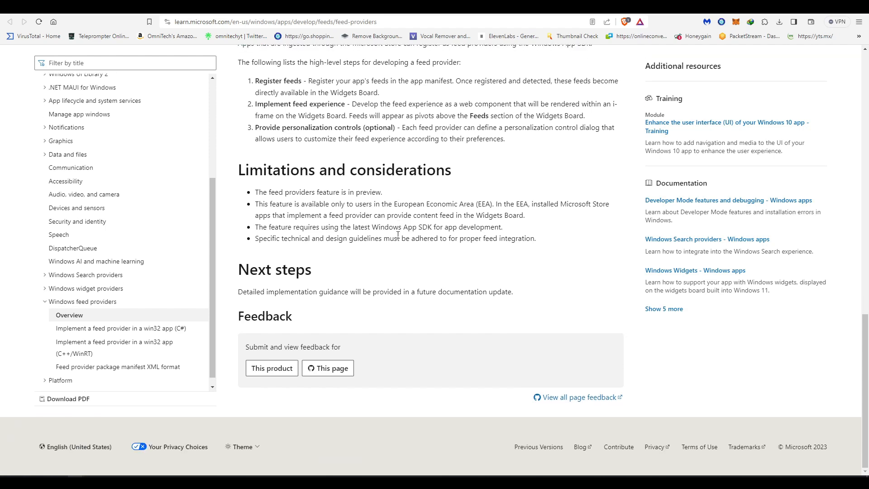
scroll(399, 236, up, 5)
key(alt+Left)
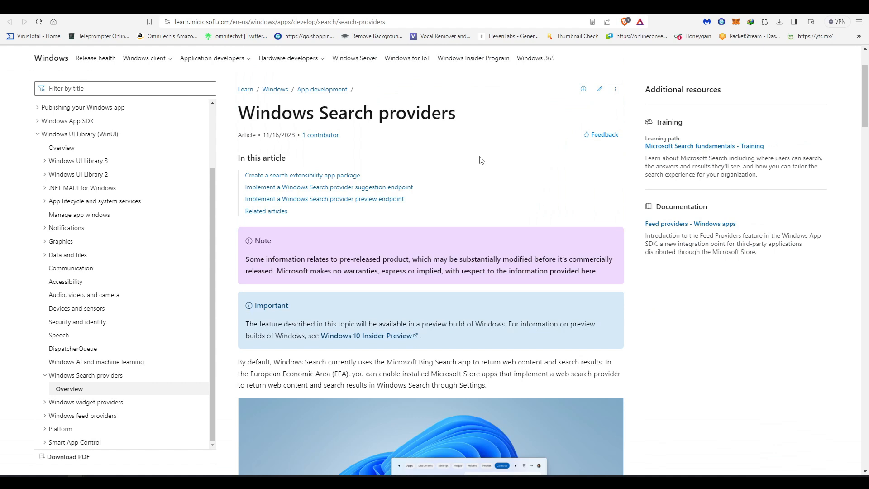
Briefly check the Start menu, read the Search providers overview, and return to the blog tab.
key(super)
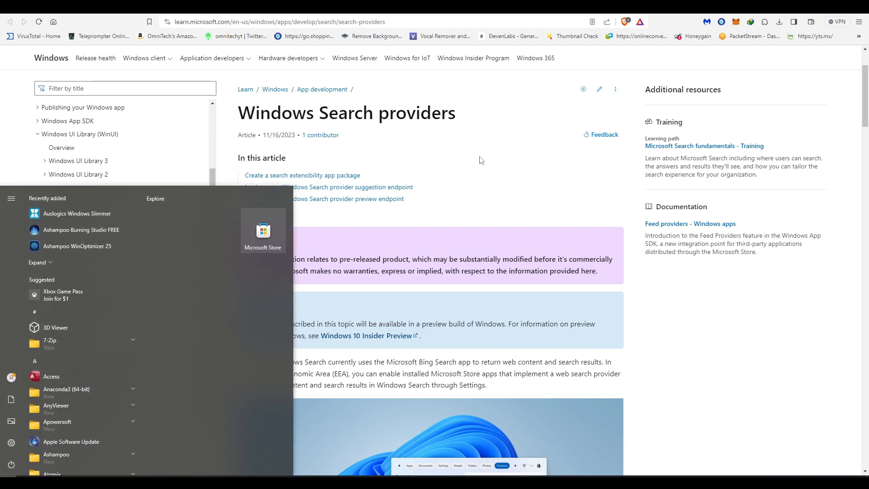
key(super)
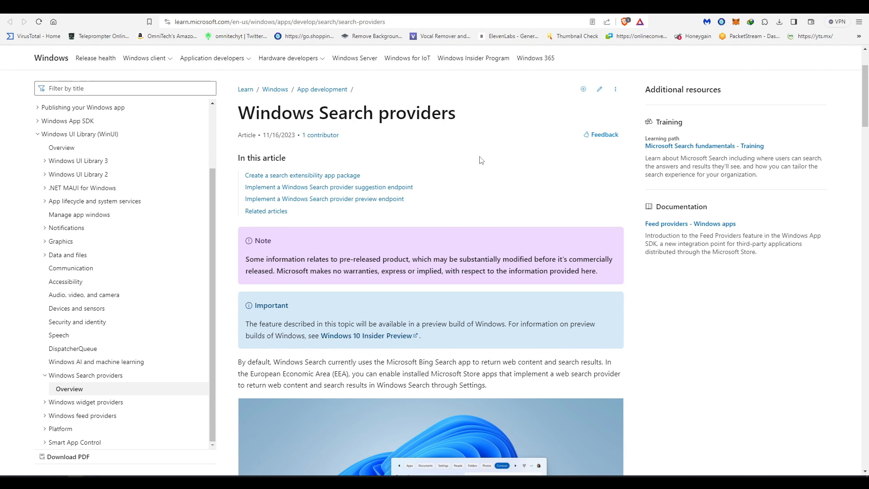
scroll(469, 194, down, 3)
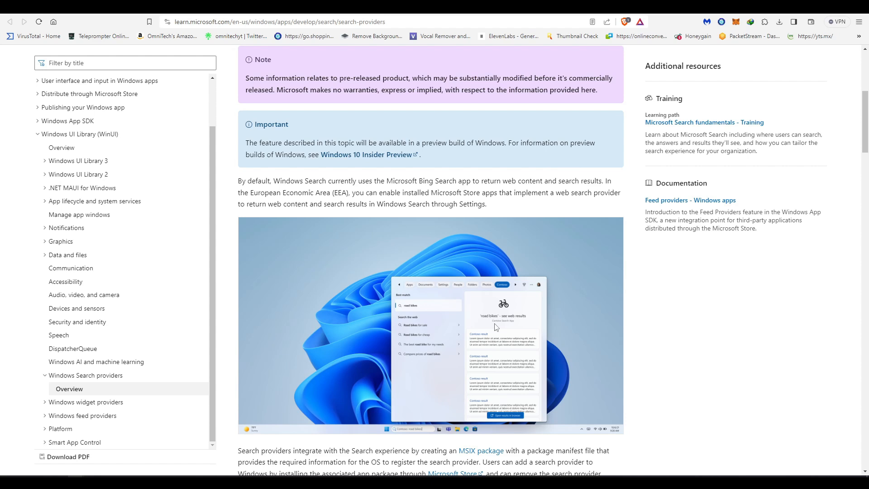
scroll(497, 328, down, 5)
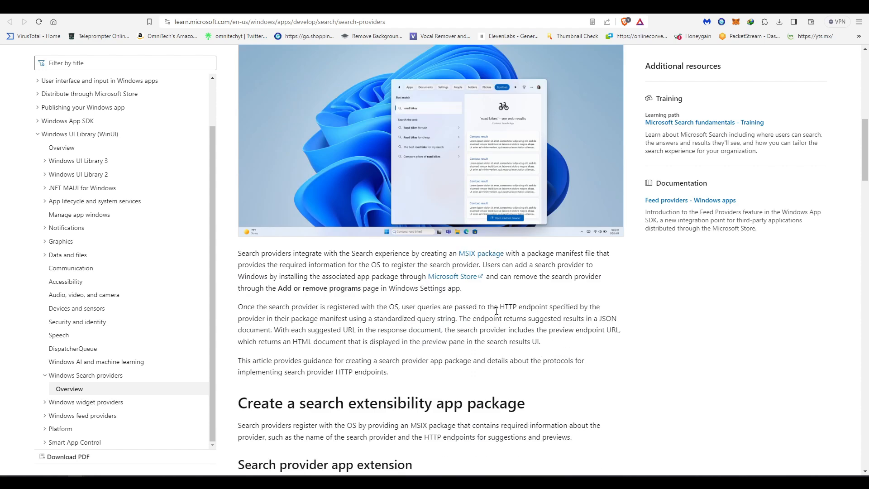
scroll(475, 306, down, 2)
scroll(463, 285, down, 3)
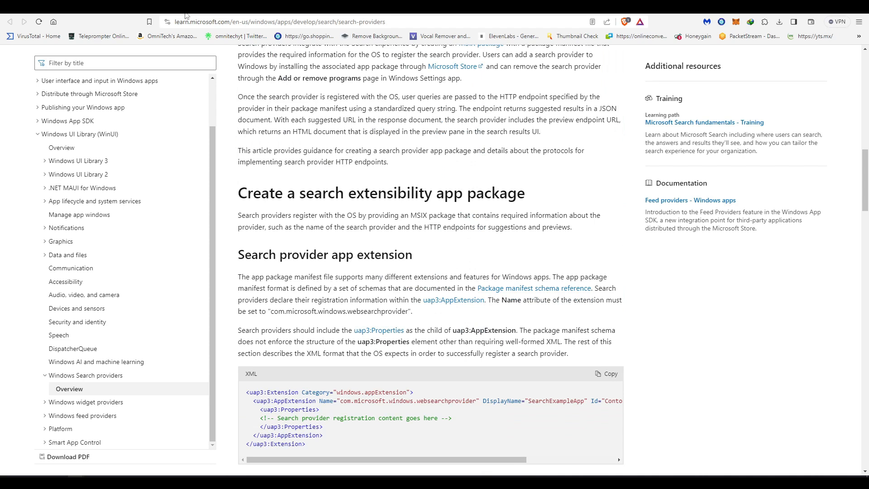
key(ctrl+Tab)
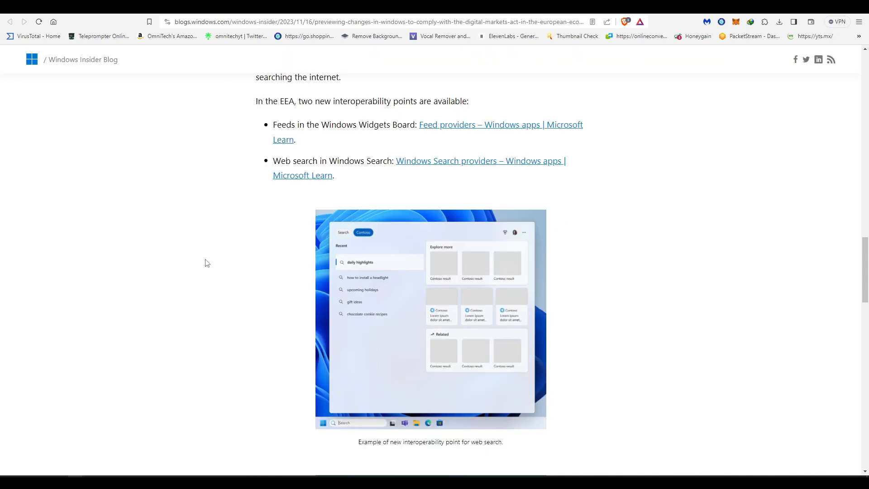
scroll(212, 229, up, 10)
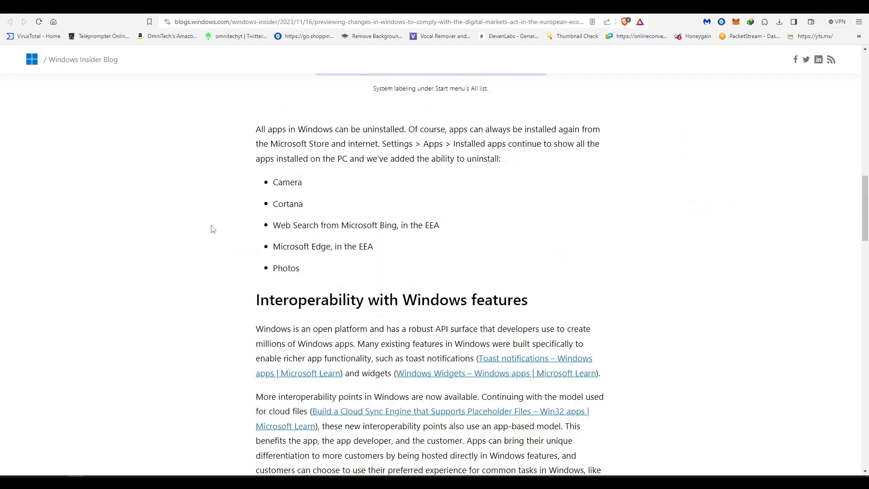
scroll(211, 229, up, 5)
scroll(212, 229, up, 5)
scroll(213, 229, up, 4)
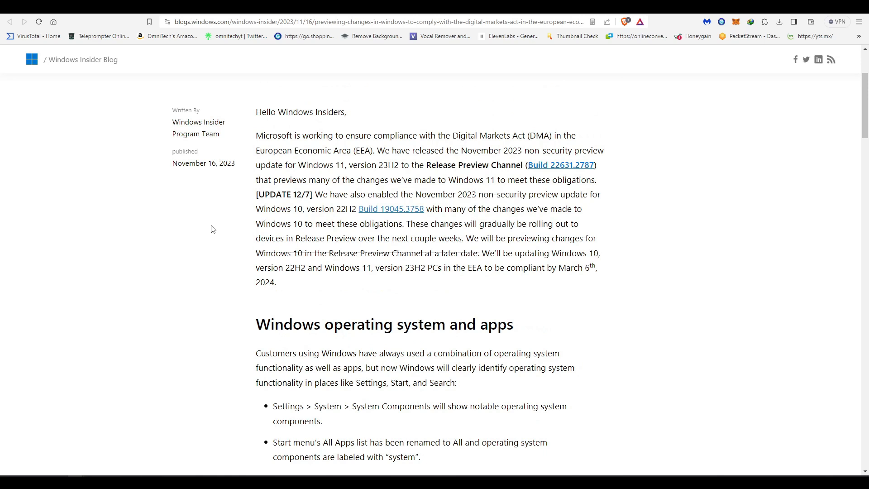
drag(597, 269, 557, 268)
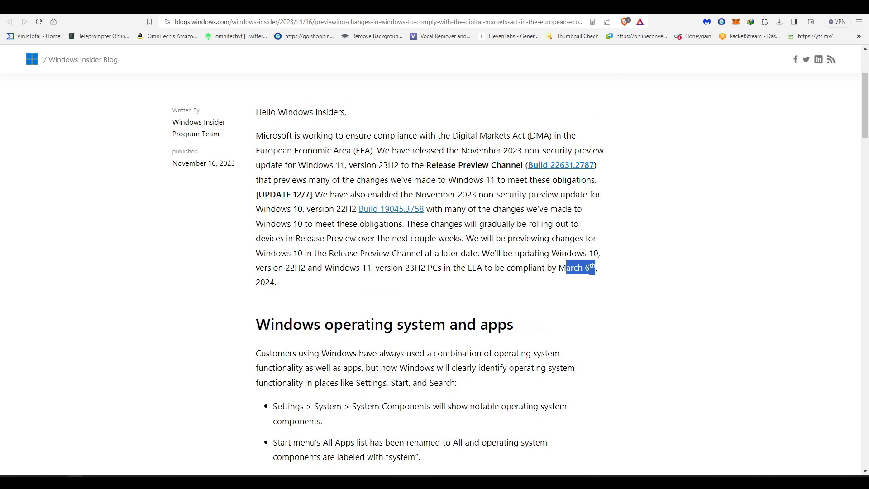
click(562, 270)
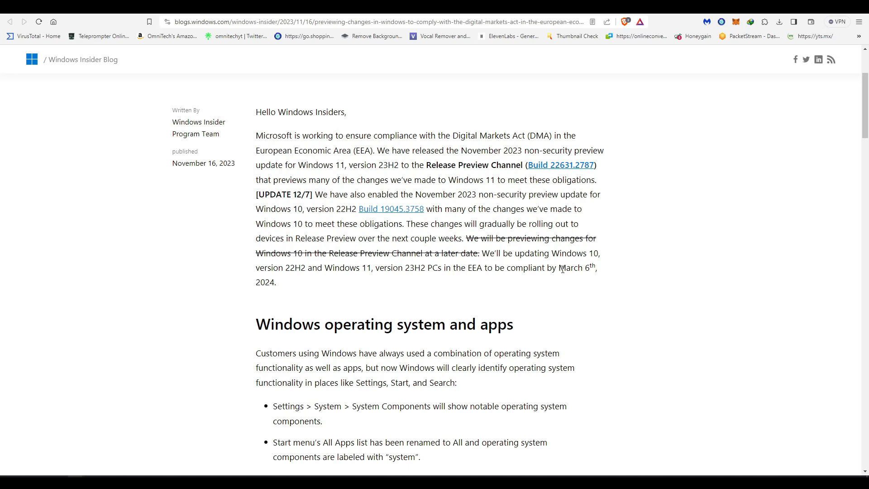
scroll(563, 269, down, 2)
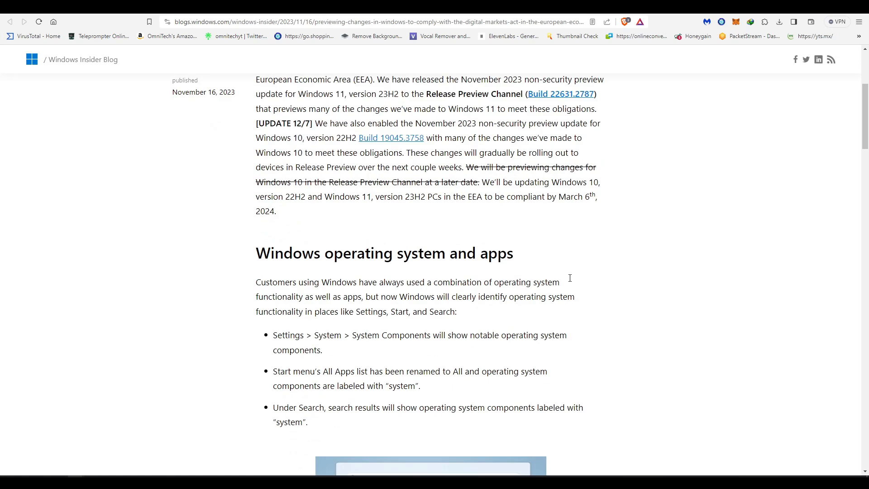
scroll(618, 239, up, 4)
scroll(628, 216, up, 2)
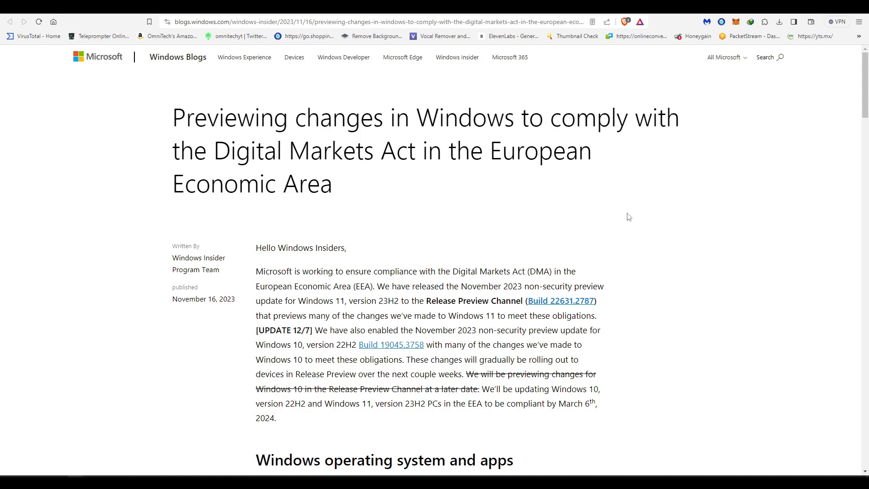
Open Windows Settings from the Start menu to reach Apps & features.
key(super)
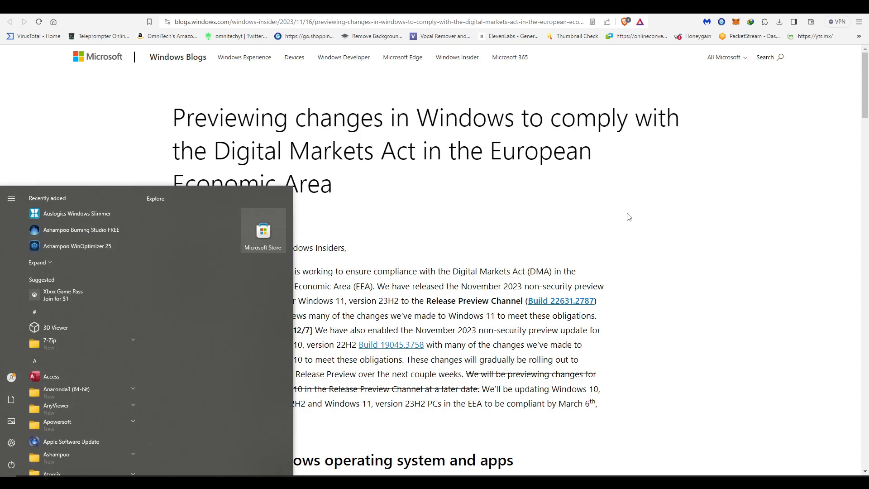
click(11, 442)
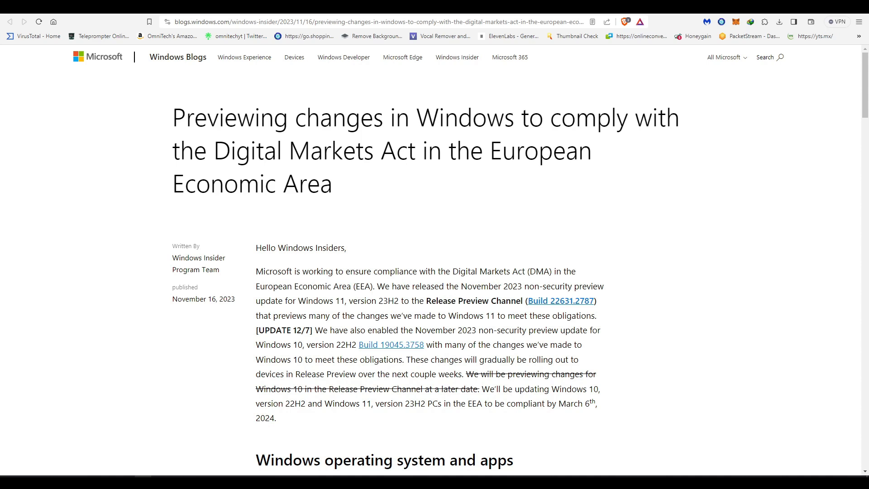
Confirm Microsoft Edge, Photos, Paint and Paint 3D show Uninstall options, then close Settings.
drag(401, 34, 530, 29)
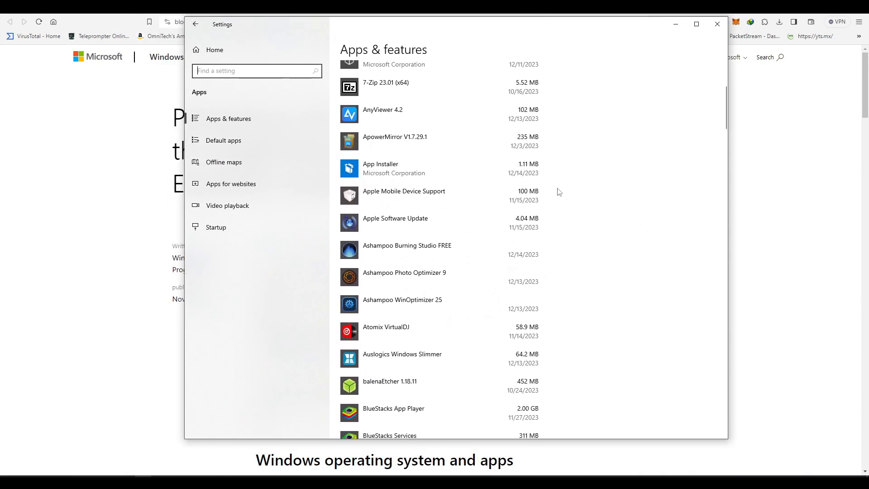
scroll(559, 192, down, 5)
scroll(571, 204, down, 5)
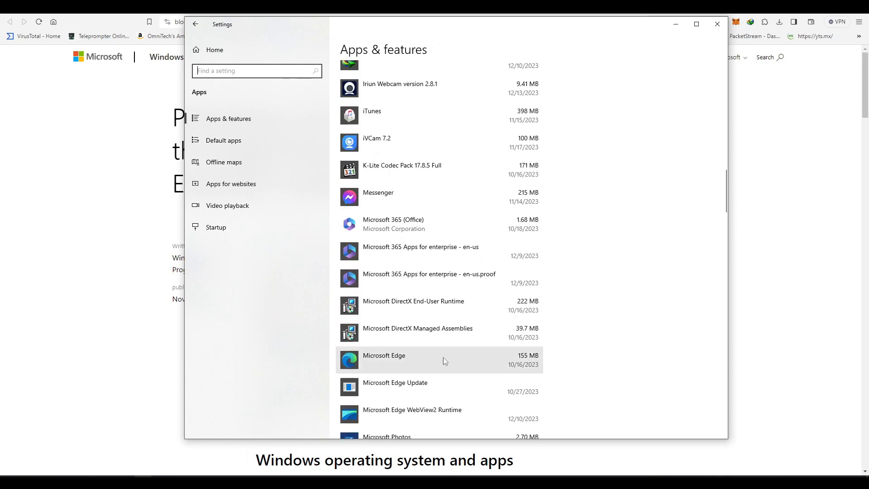
scroll(571, 196, down, 1)
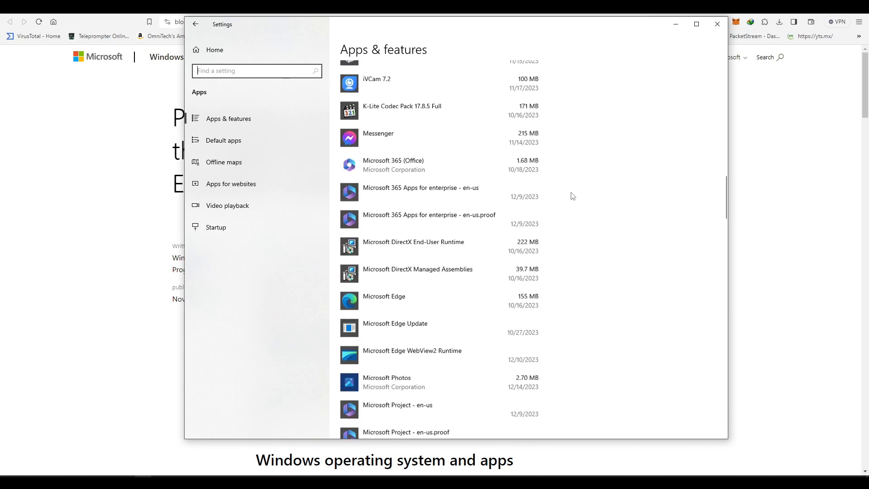
scroll(572, 196, down, 2)
click(424, 167)
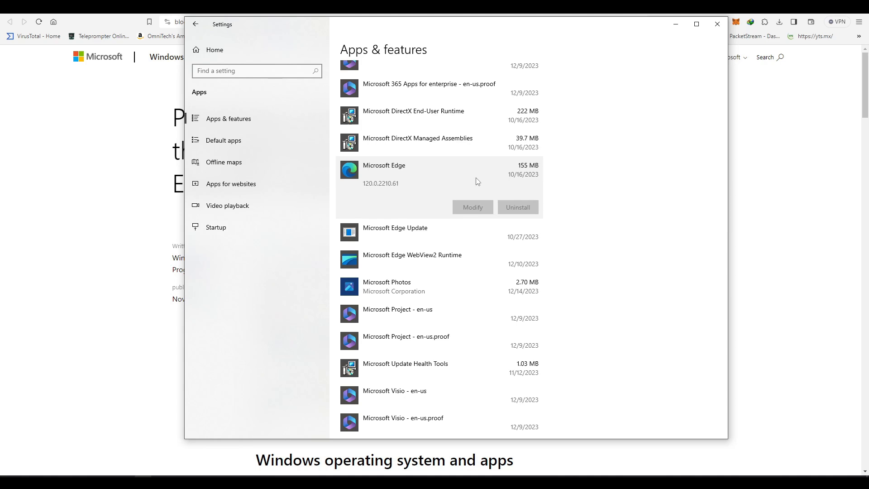
click(451, 286)
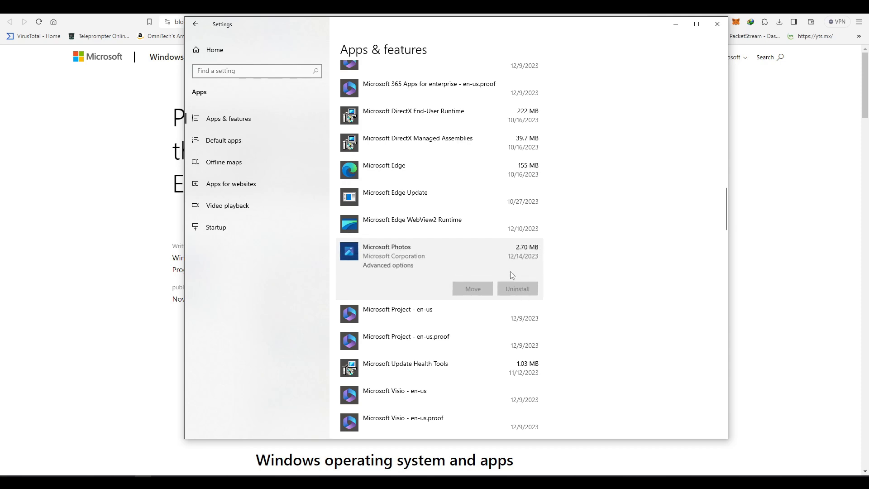
scroll(576, 202, down, 3)
scroll(575, 201, down, 1)
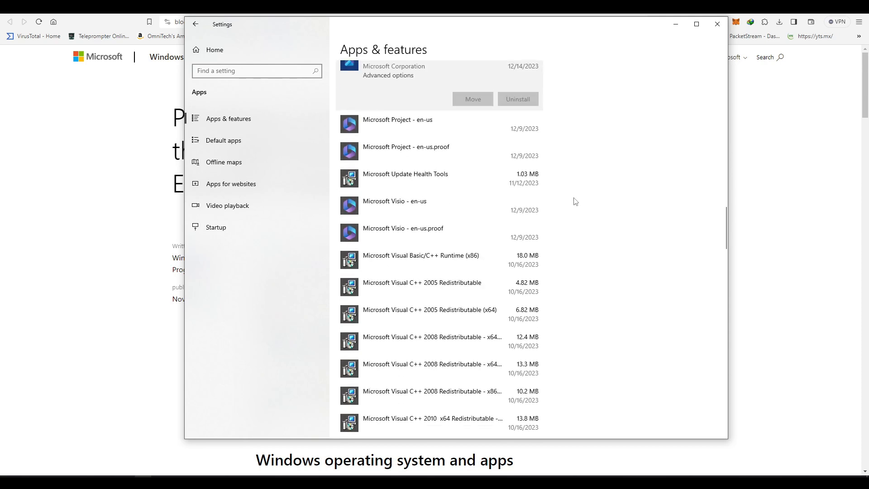
scroll(575, 201, down, 4)
scroll(574, 198, down, 3)
scroll(574, 199, down, 3)
scroll(572, 198, down, 3)
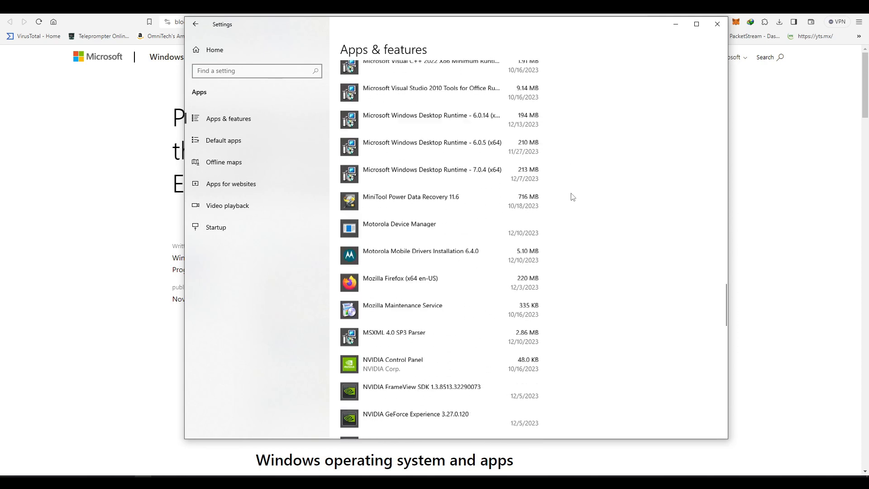
scroll(572, 197, down, 1)
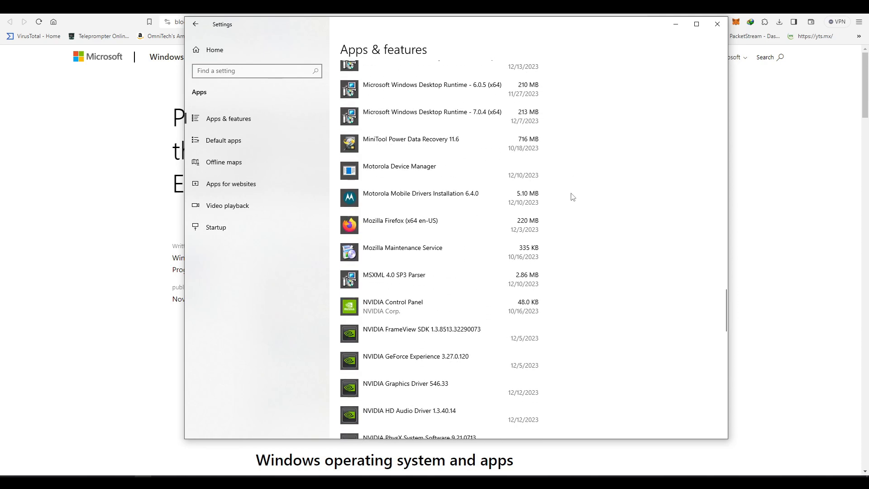
scroll(573, 197, down, 3)
scroll(572, 197, down, 2)
scroll(572, 196, down, 2)
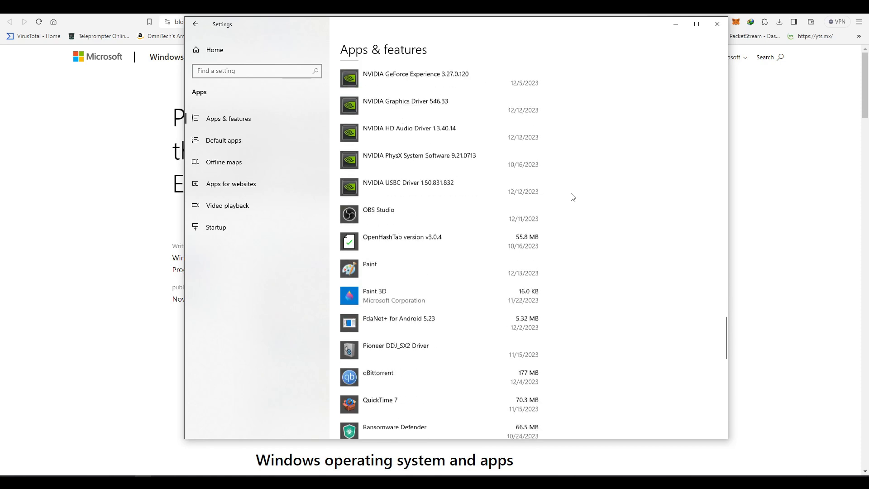
scroll(572, 197, down, 2)
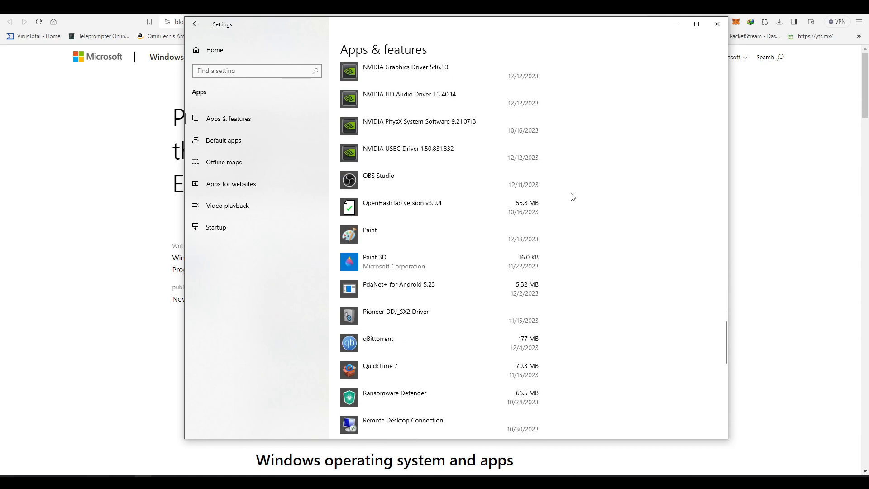
click(433, 234)
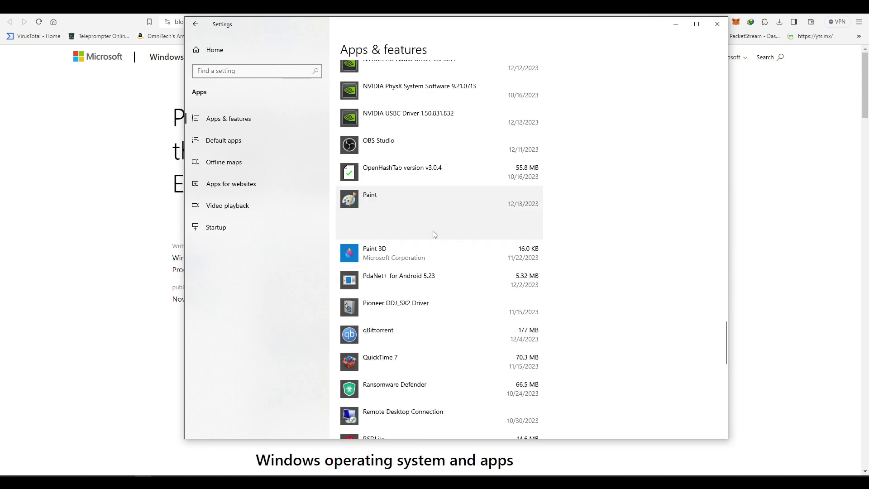
click(428, 253)
scroll(429, 254, down, 2)
scroll(441, 232, down, 1)
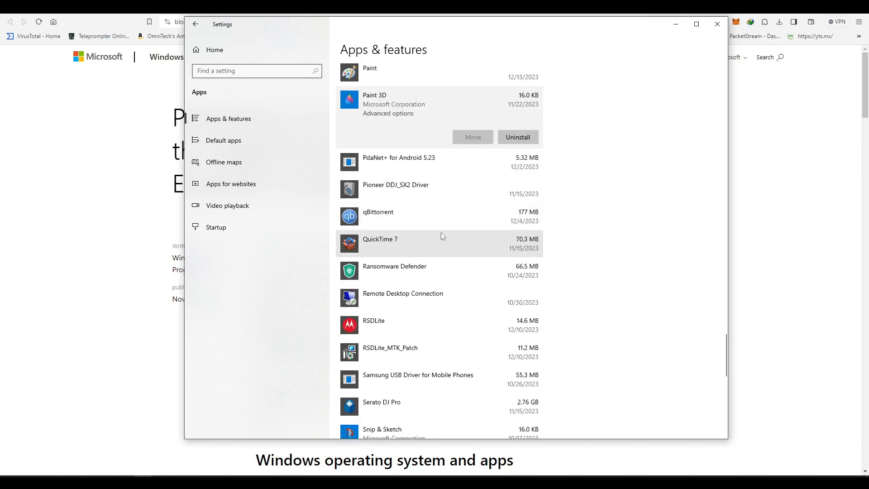
scroll(575, 190, down, 3)
scroll(576, 190, down, 2)
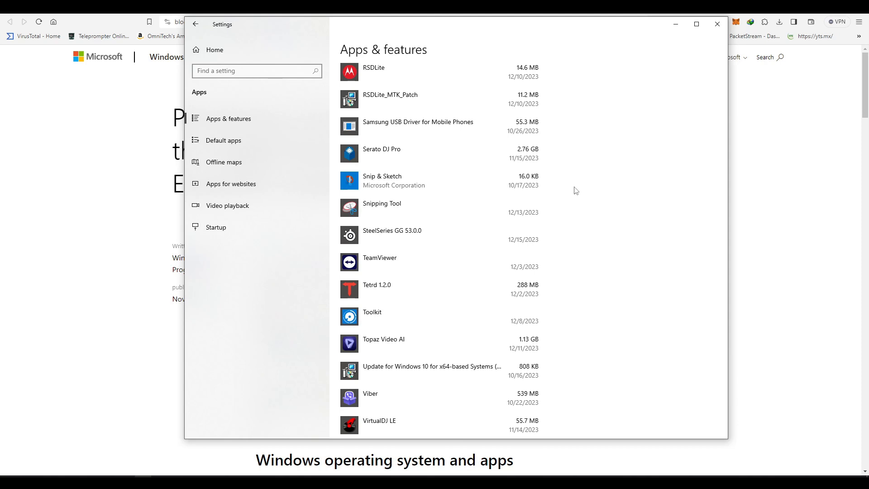
scroll(575, 190, down, 5)
scroll(576, 193, up, 5)
scroll(577, 194, up, 5)
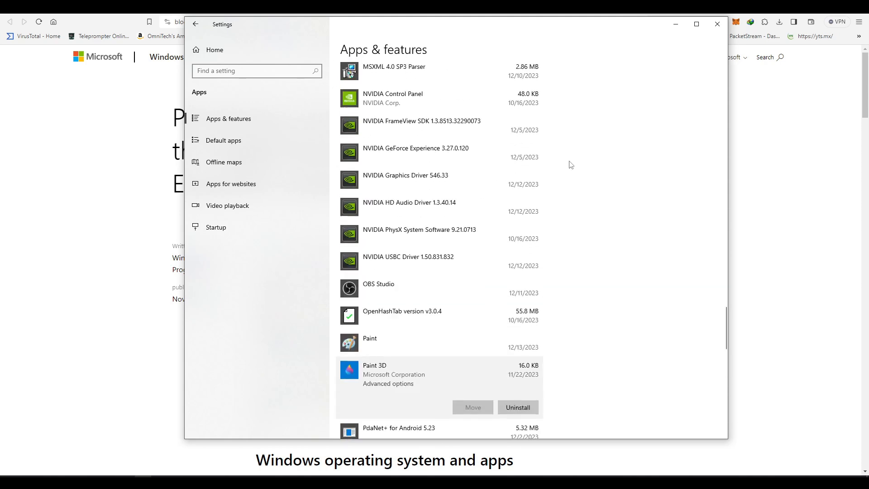
click(717, 24)
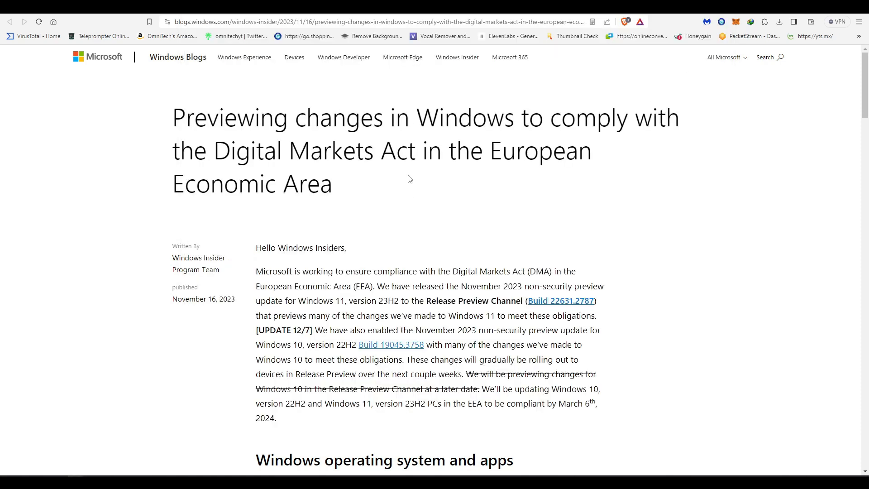
scroll(408, 181, down, 1)
scroll(405, 179, up, 1)
Load ninite.com in a new browser tab.
key(ctrl+t)
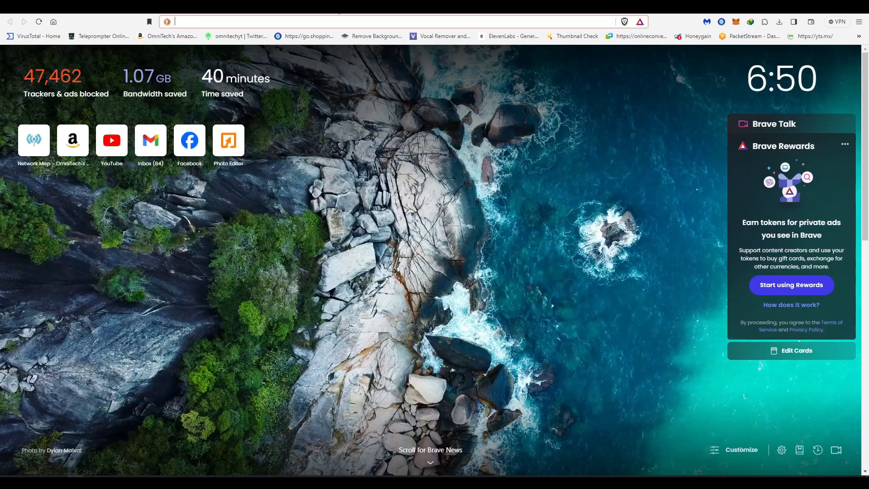
text(NINITE.COM)
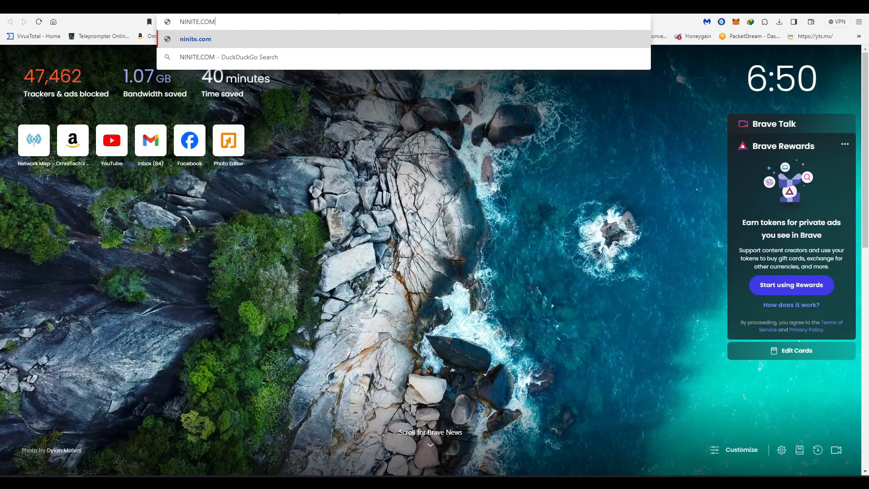
key(Return)
scroll(435, 272, down, 3)
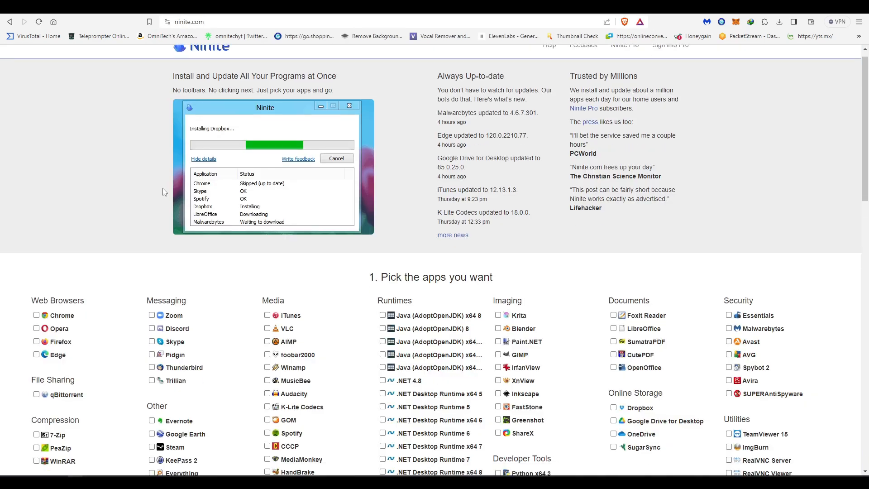
scroll(435, 272, down, 3)
scroll(269, 301, down, 5)
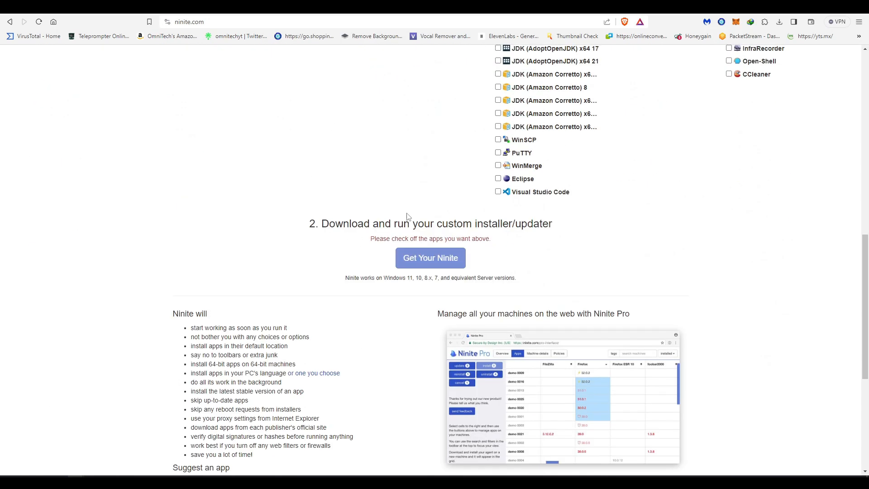
scroll(407, 224, up, 5)
scroll(352, 279, up, 5)
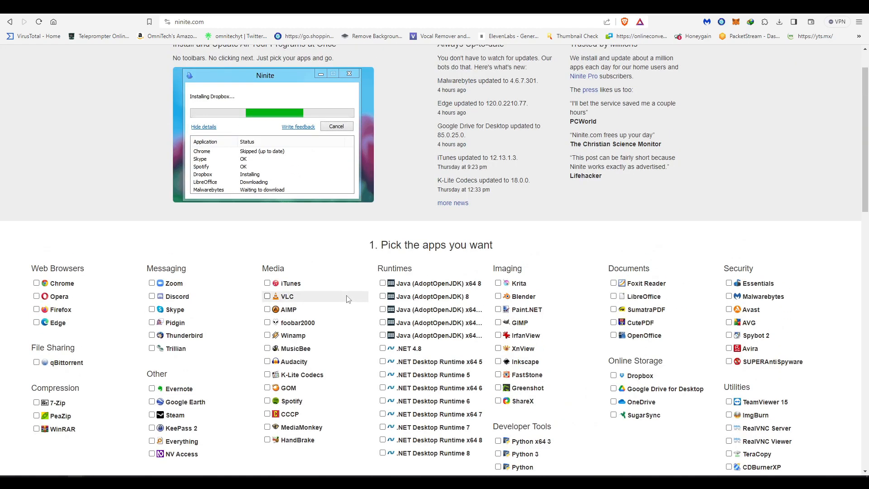
scroll(366, 136, down, 2)
scroll(366, 82, up, 5)
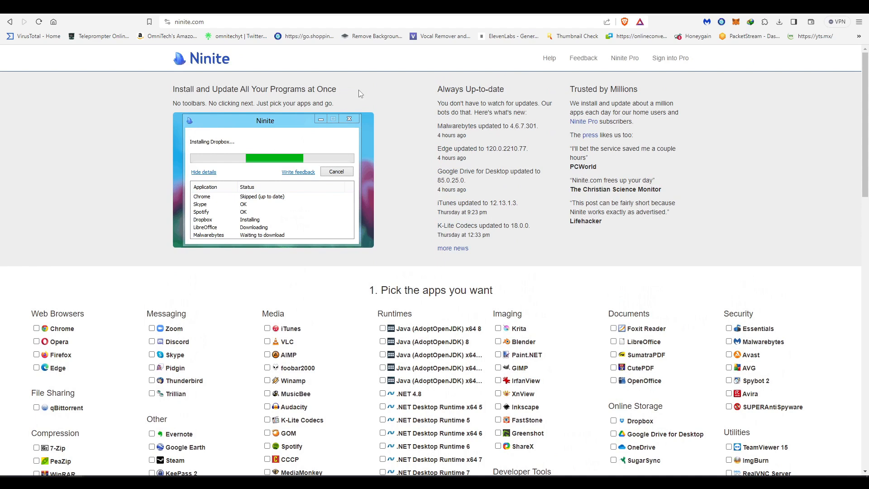
scroll(360, 90, down, 5)
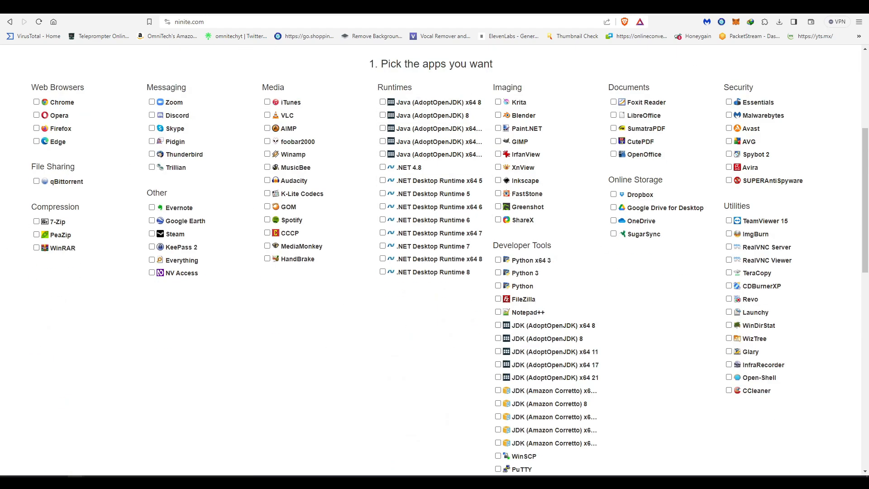
scroll(645, 248, up, 5)
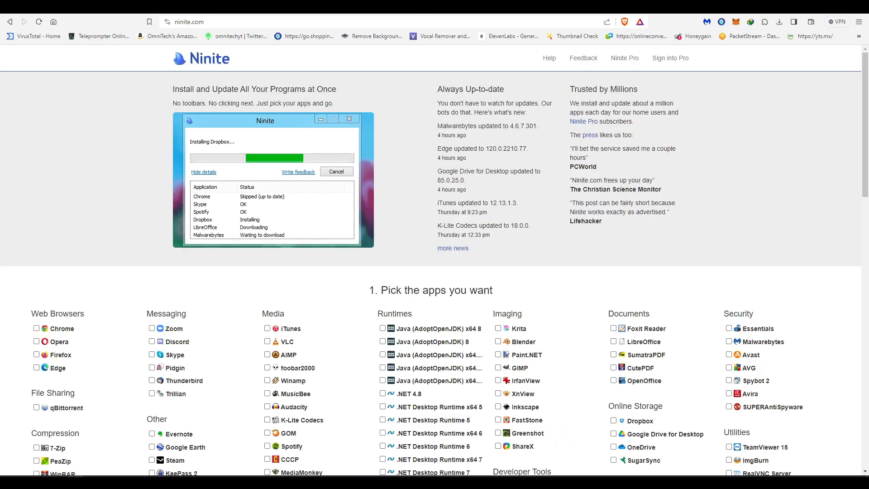